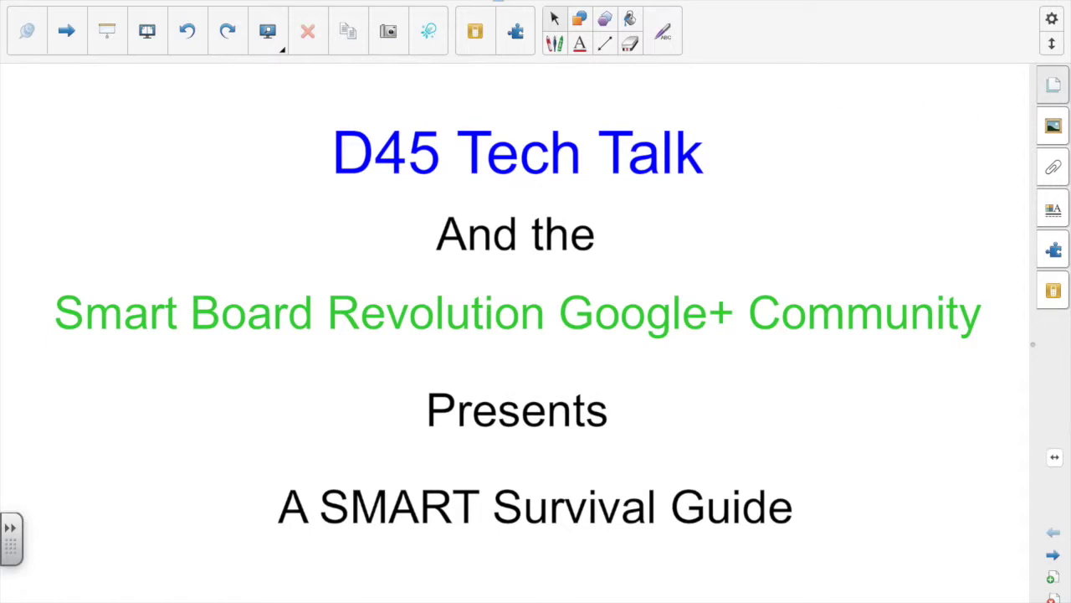
Advance to the "What is it?" page and lower its screen shade bullet by bullet to uncover all four points
click(1054, 556)
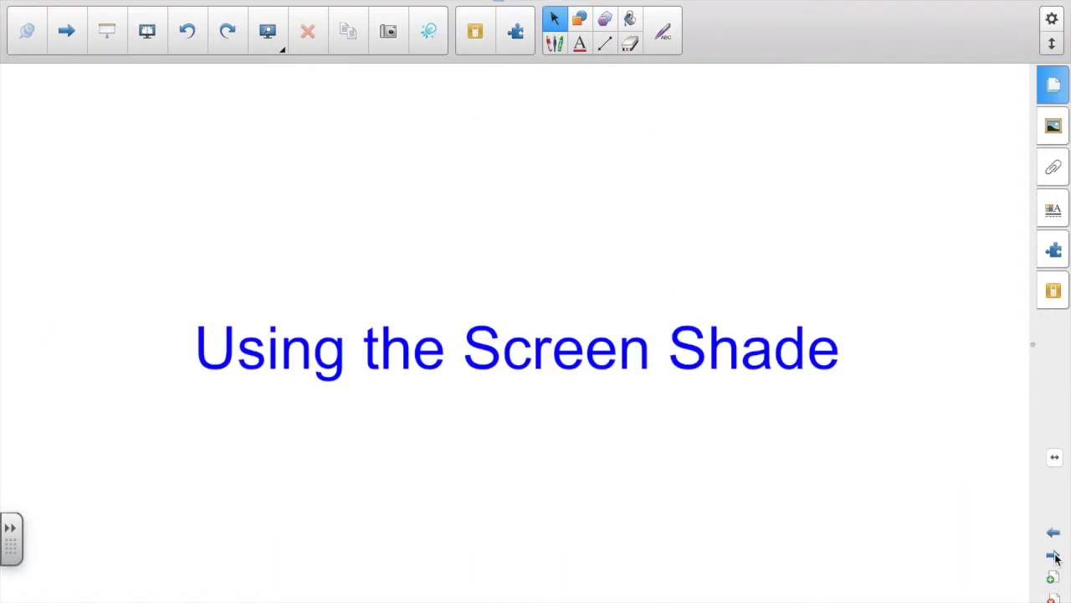
click(1053, 556)
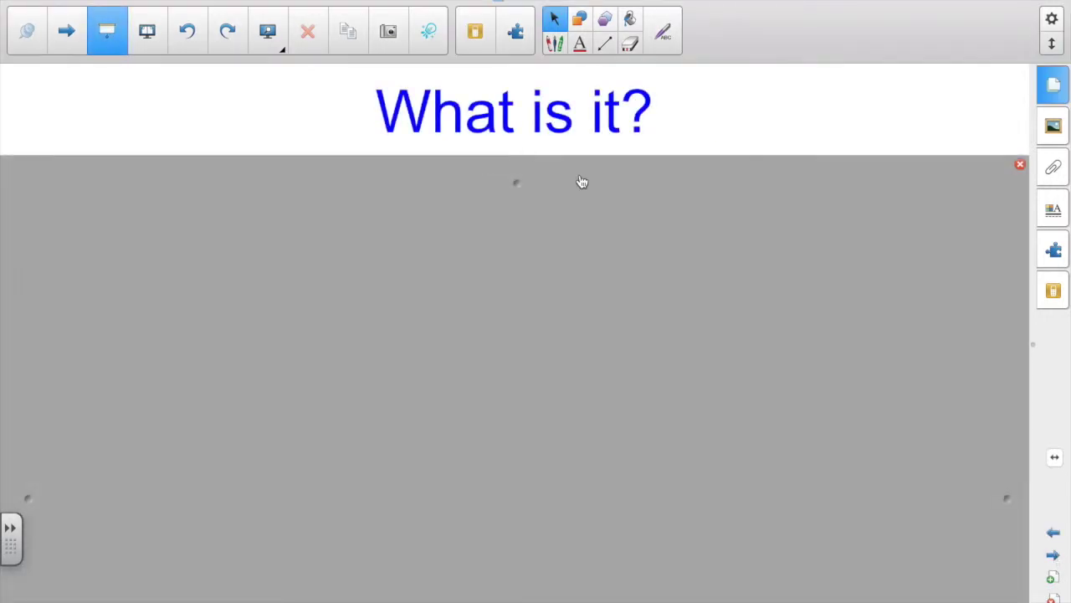
drag(517, 179, 514, 321)
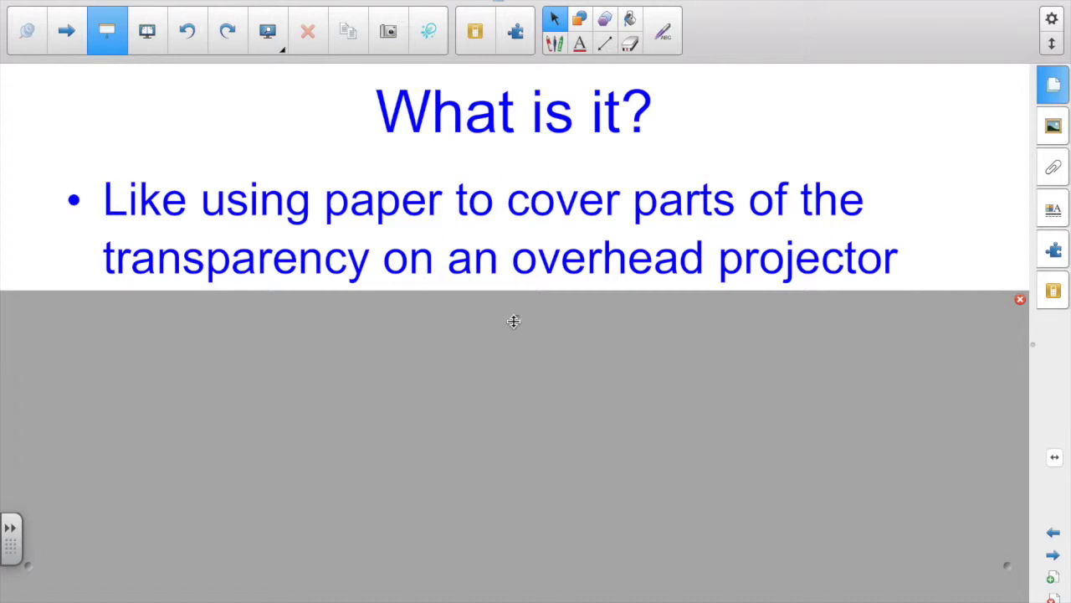
drag(516, 318, 517, 362)
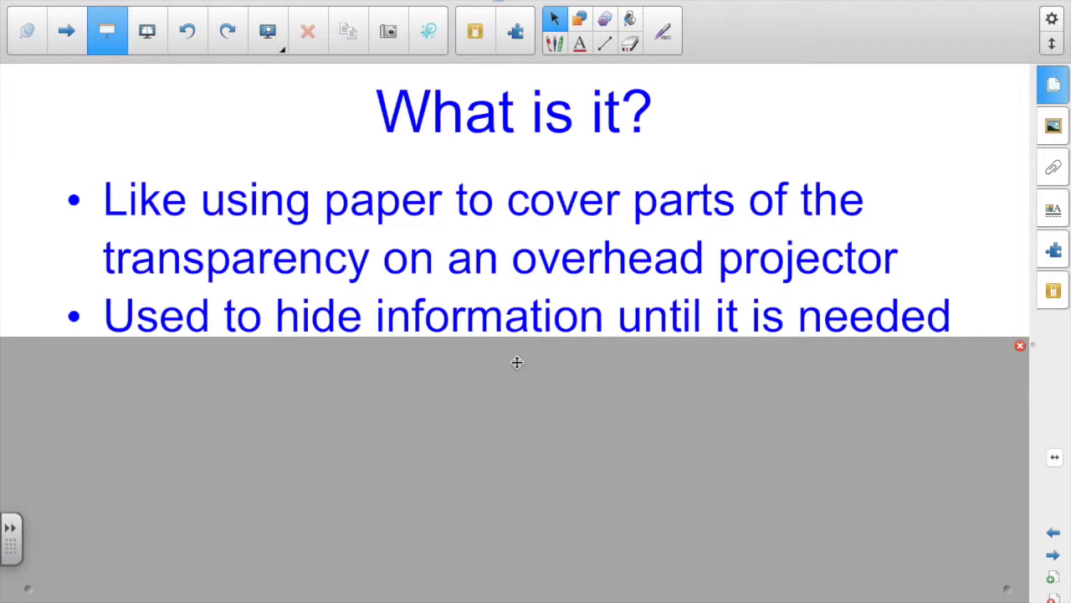
drag(517, 361, 517, 482)
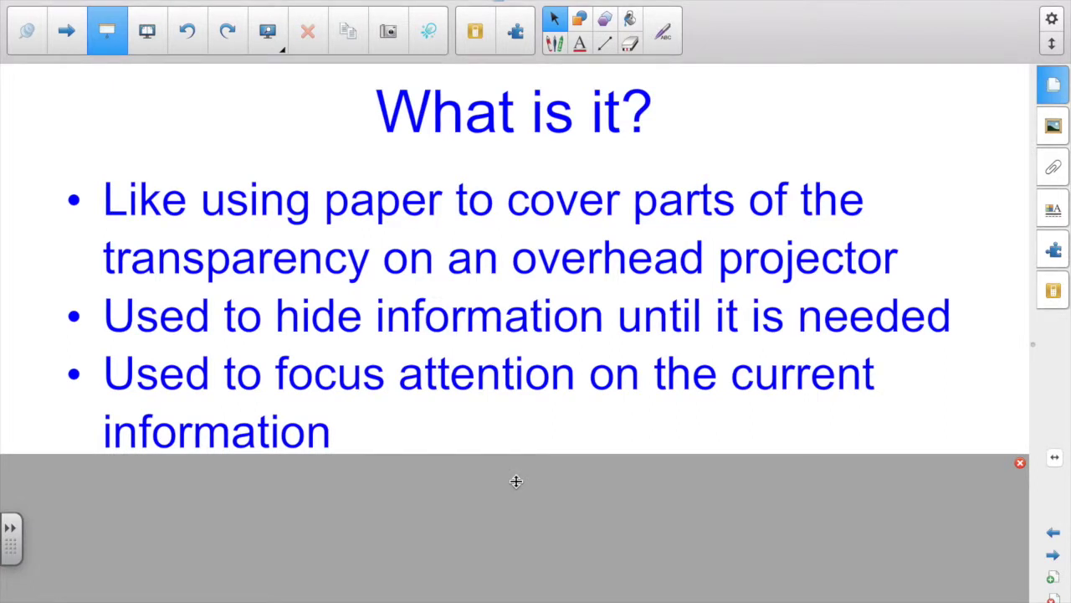
drag(517, 482, 514, 588)
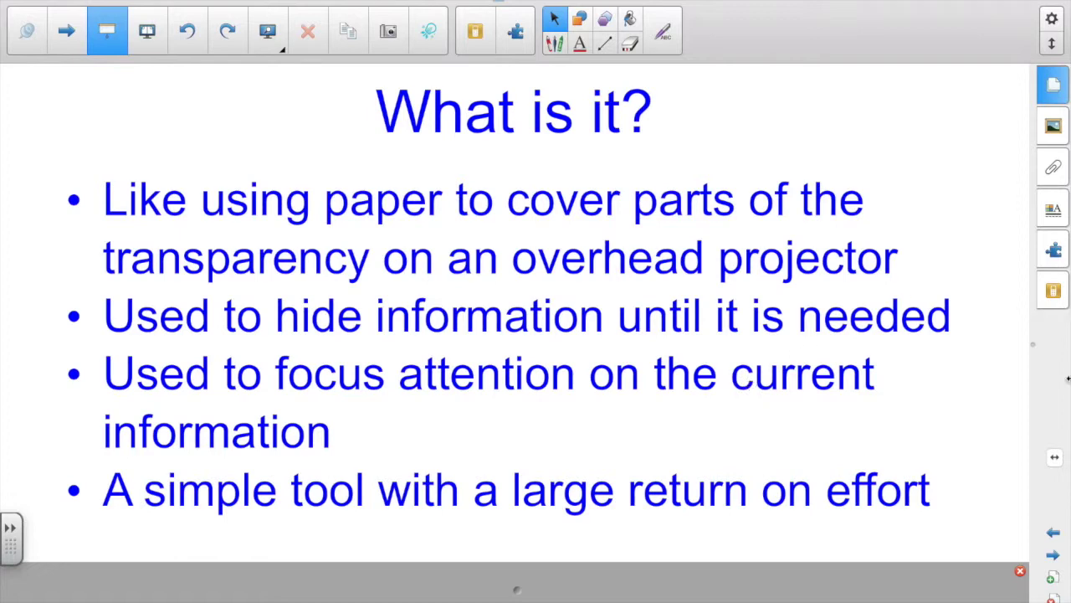
Advance to the "Effects can be:" page and lower its shade to uncover the helpful, neutral and harmful definitions
click(1052, 554)
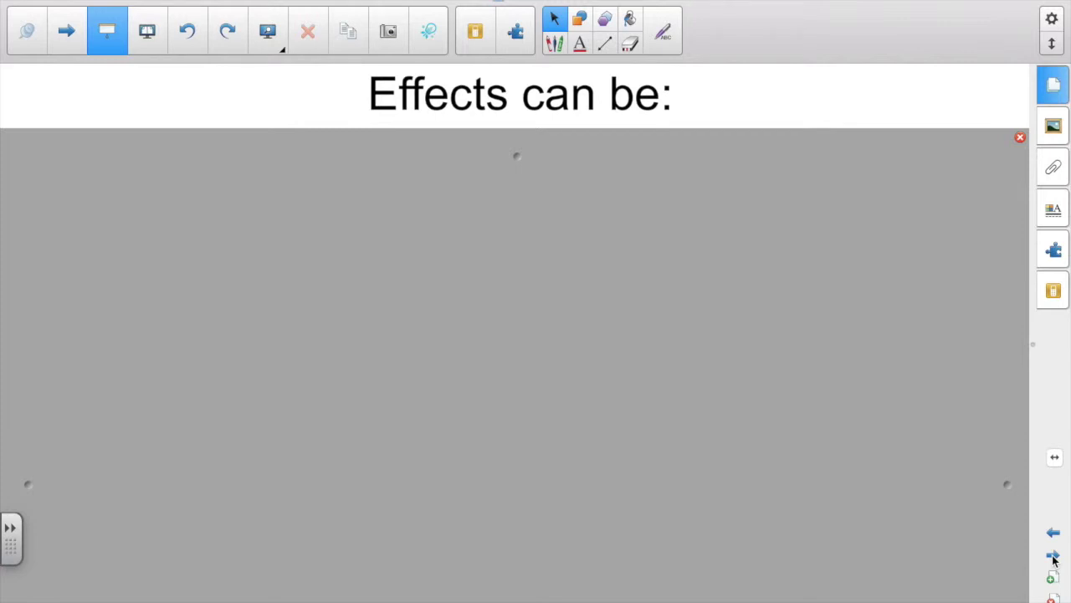
drag(516, 156, 518, 258)
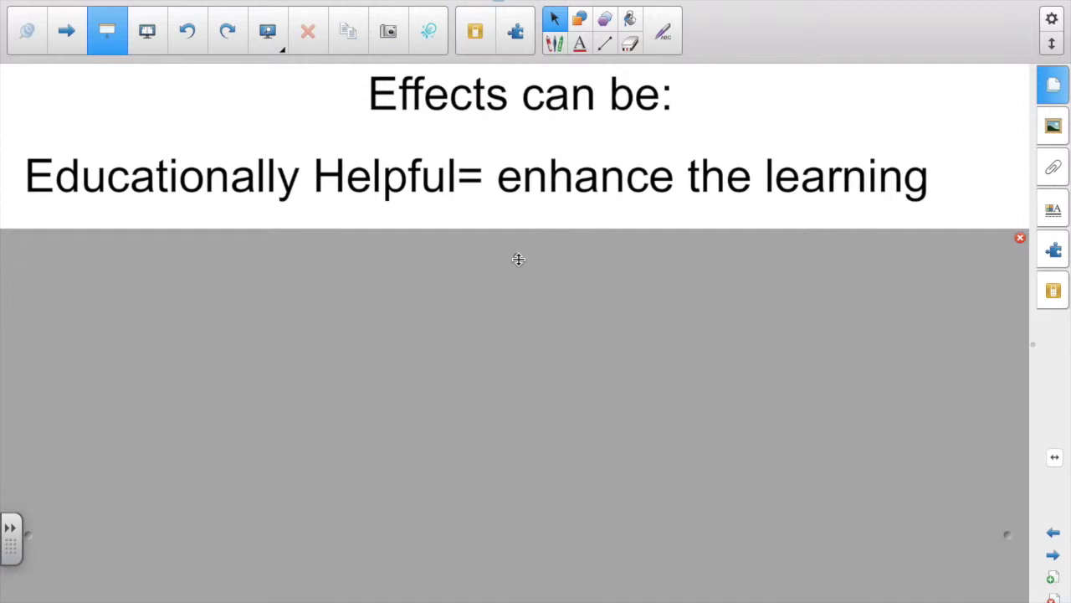
drag(518, 259, 523, 549)
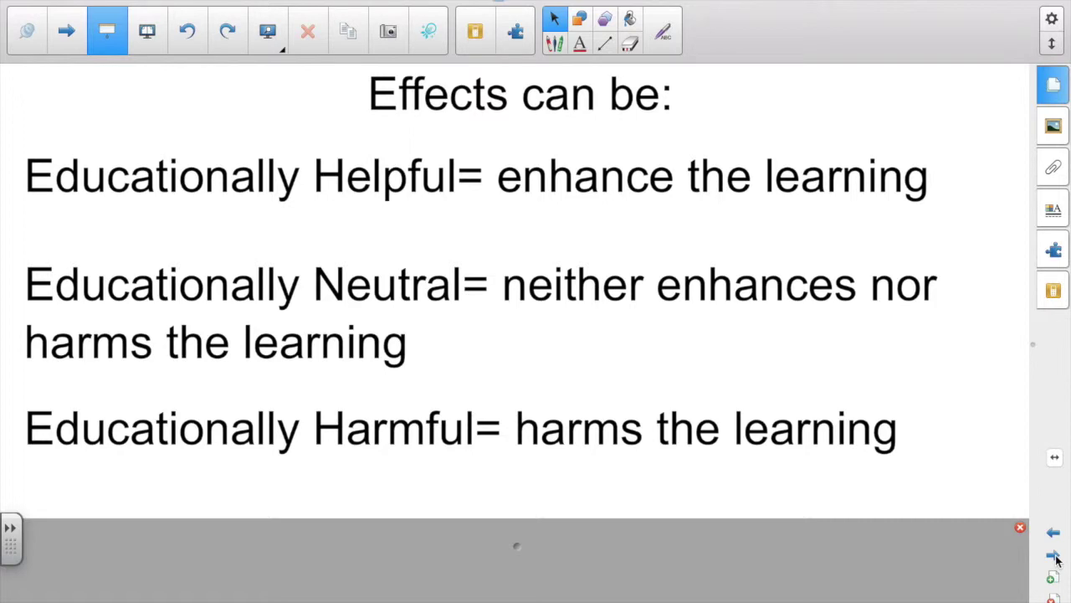
Go to the Contractions page with the "Tap the box" note, extend its Pull tab to show the explanation, and retract it
click(1053, 557)
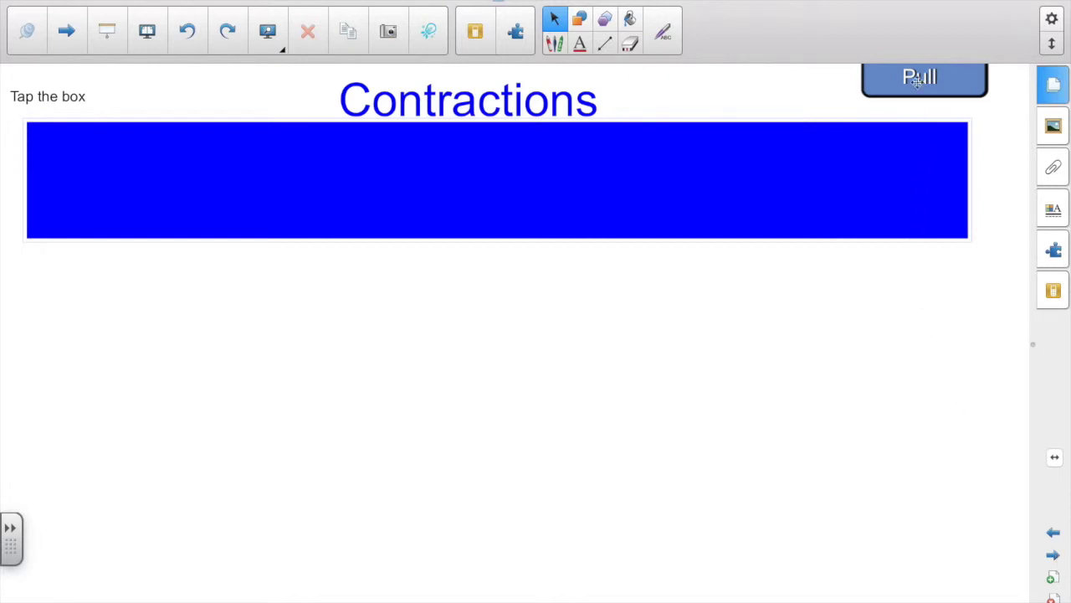
drag(923, 98, 902, 464)
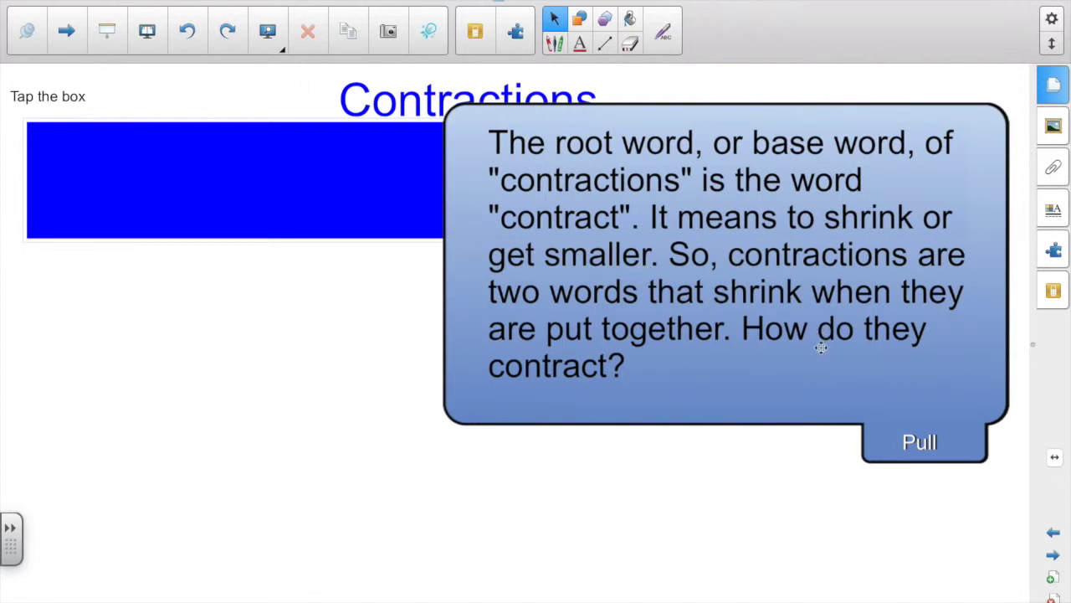
click(929, 448)
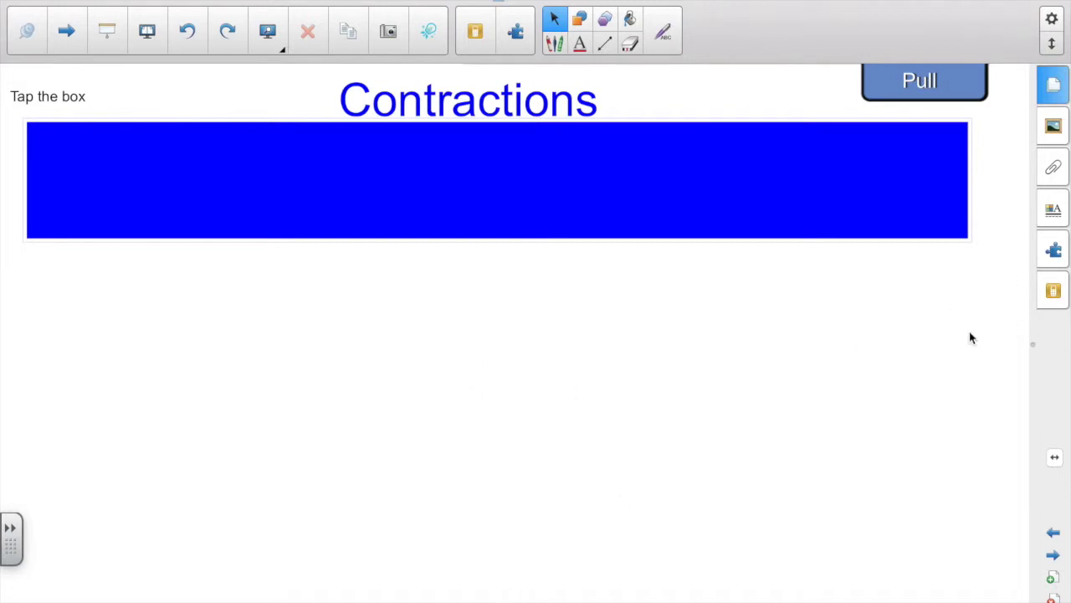
Activate the blue box repeatedly to step it down through the three hidden contraction rules
click(936, 183)
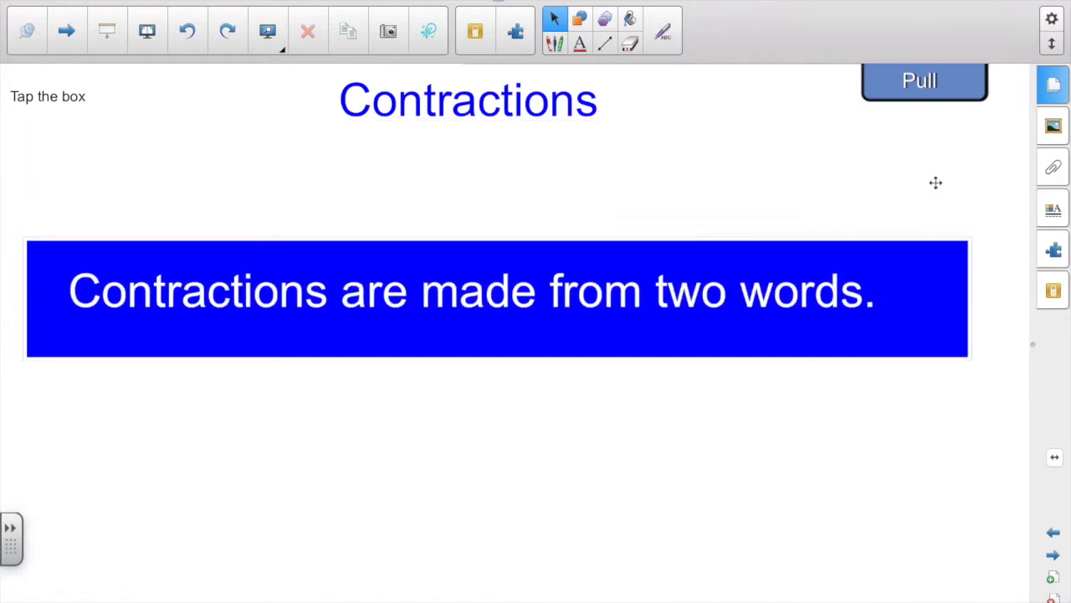
click(932, 296)
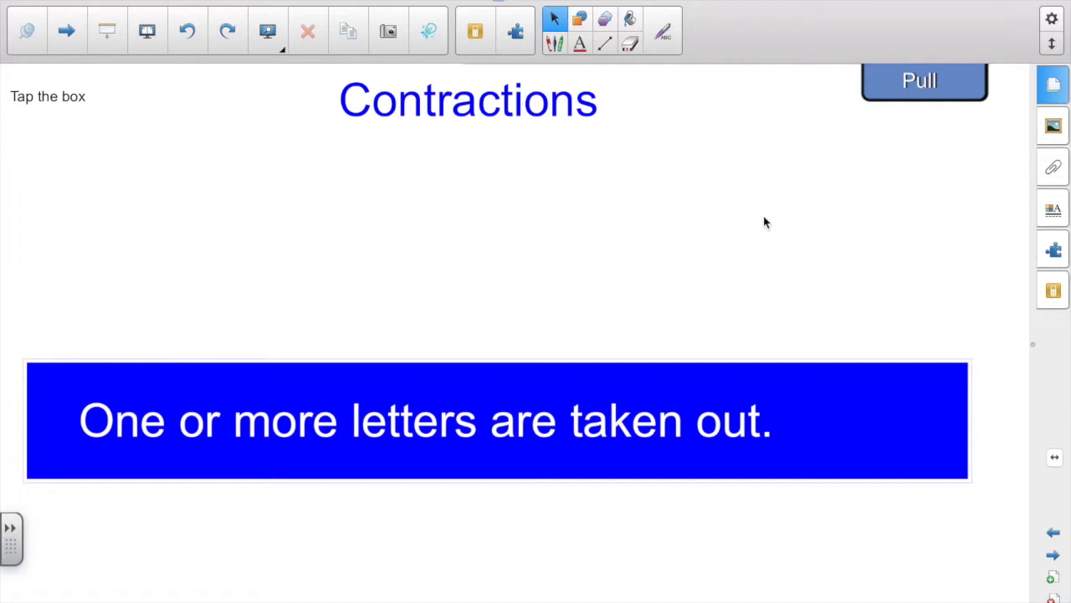
click(938, 412)
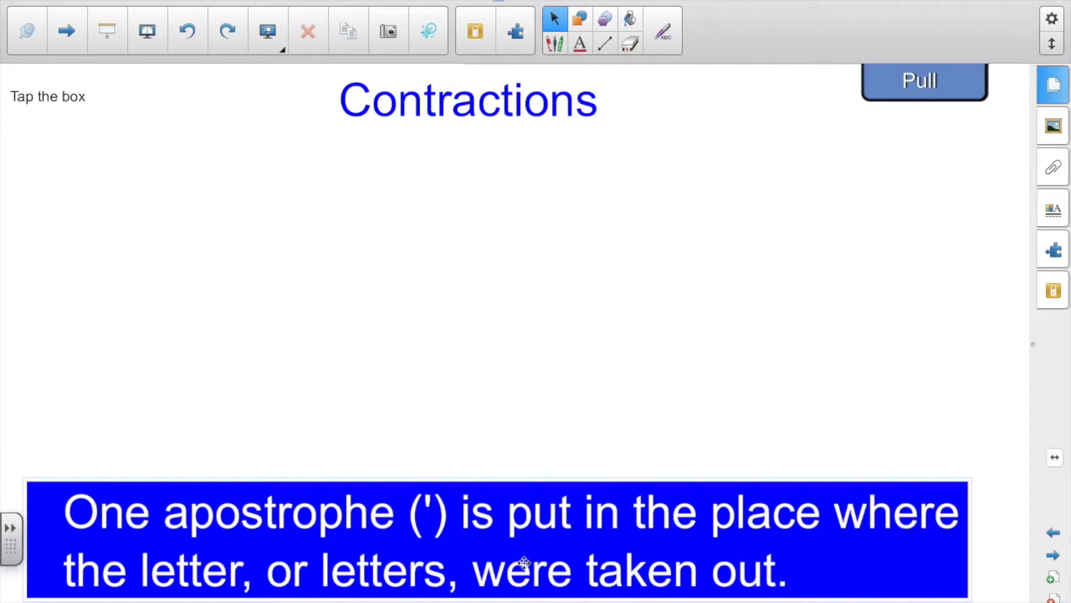
click(676, 538)
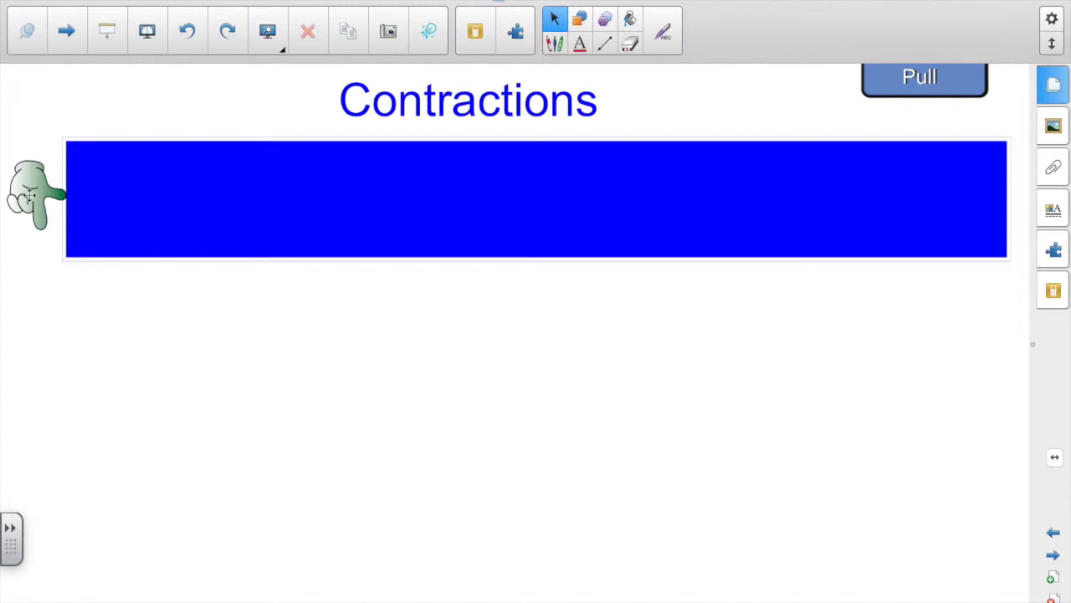
Move the blue box down by its hand handle to show each of the three contraction rules in turn
drag(30, 194, 37, 296)
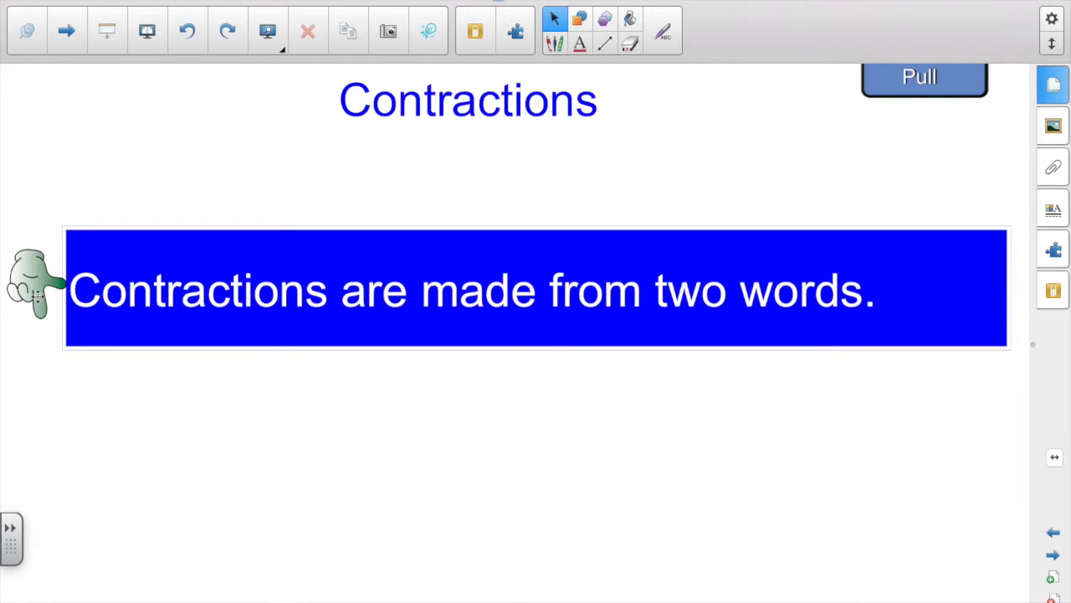
drag(37, 285, 16, 368)
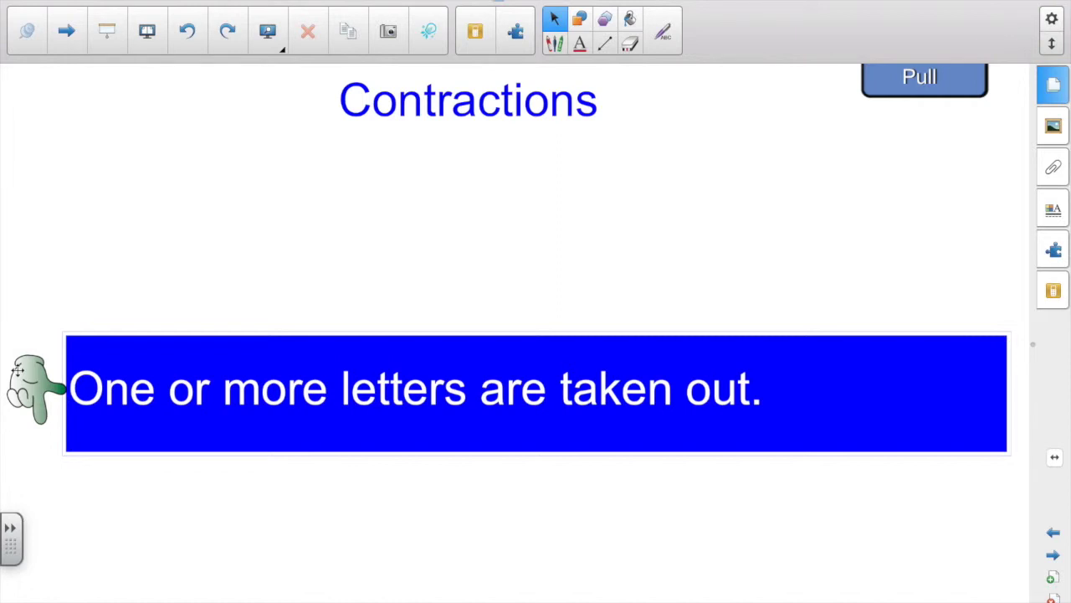
drag(32, 395, 30, 505)
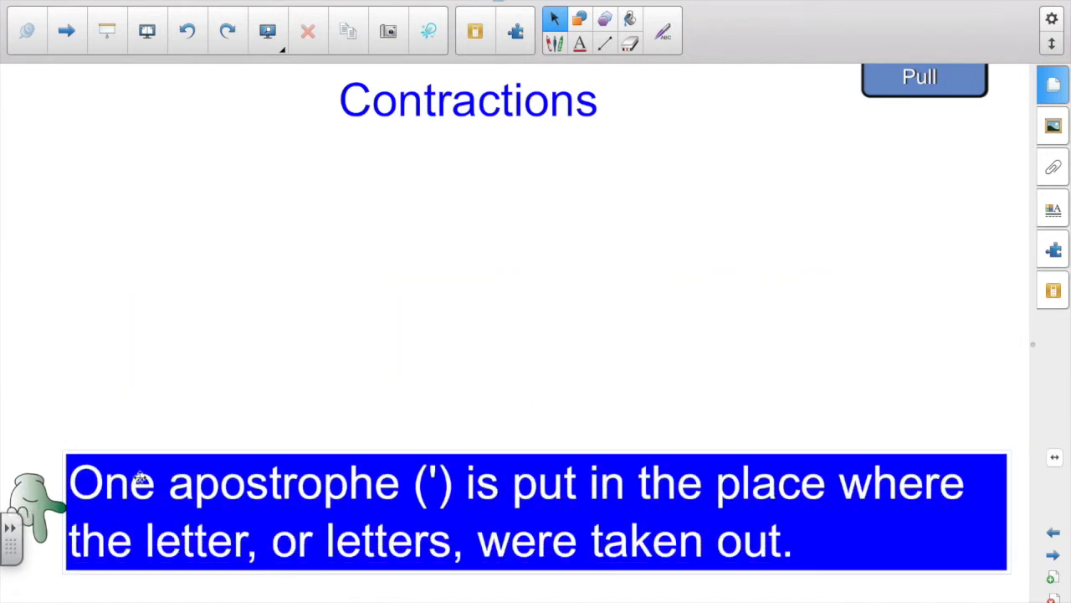
Advance to the next Contractions page and slide the hand down past the last sentence to uncover all three rules
click(1054, 557)
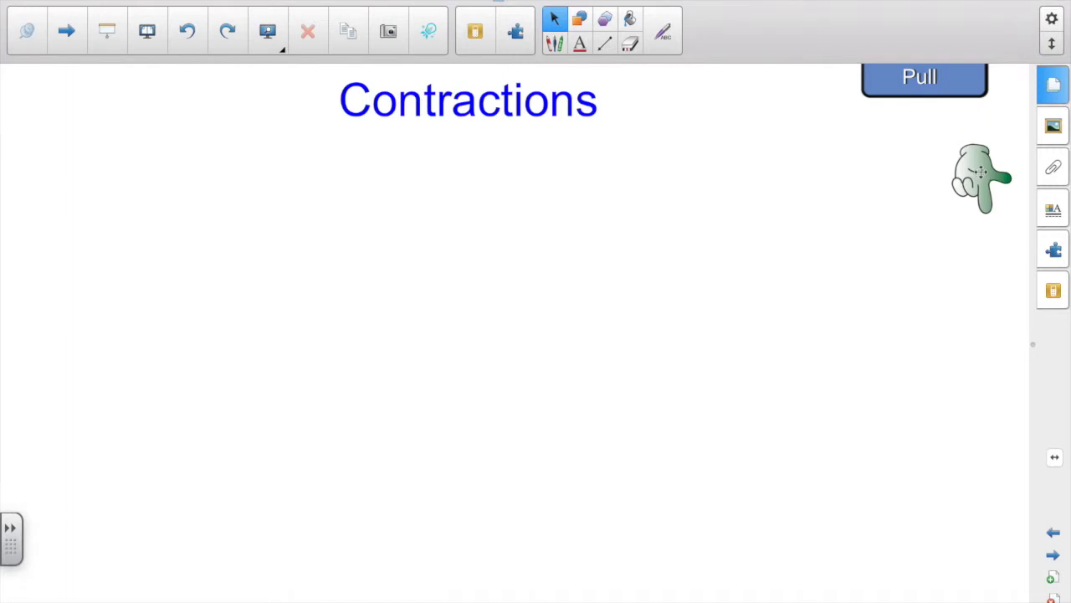
drag(973, 185, 984, 523)
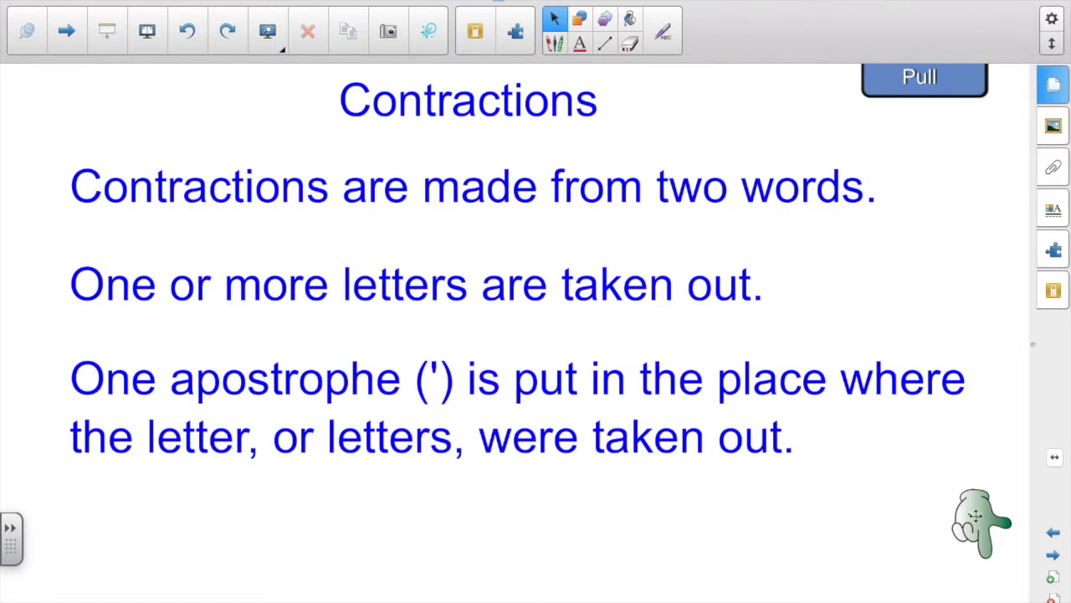
drag(971, 512, 994, 479)
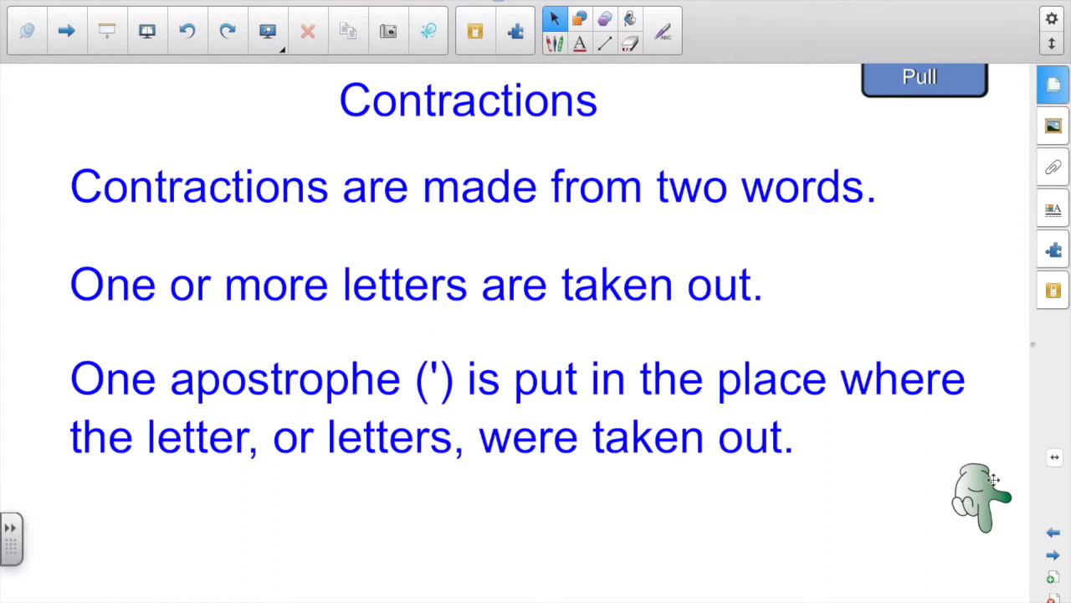
Advance to the Contractions page with the faded sentences and activate each of the three rules to display it
click(1053, 556)
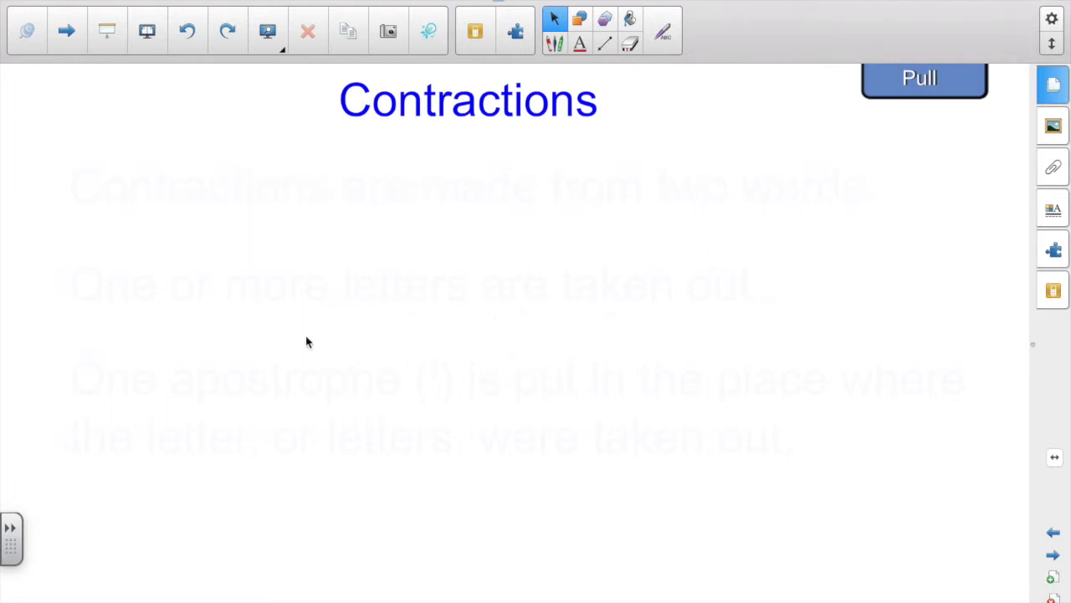
click(306, 188)
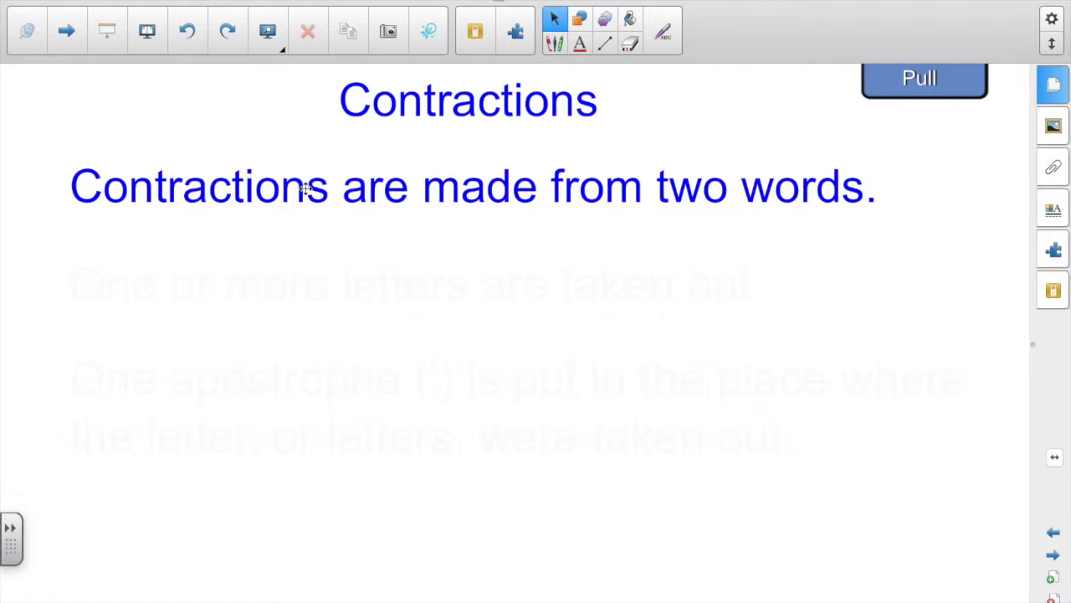
click(296, 288)
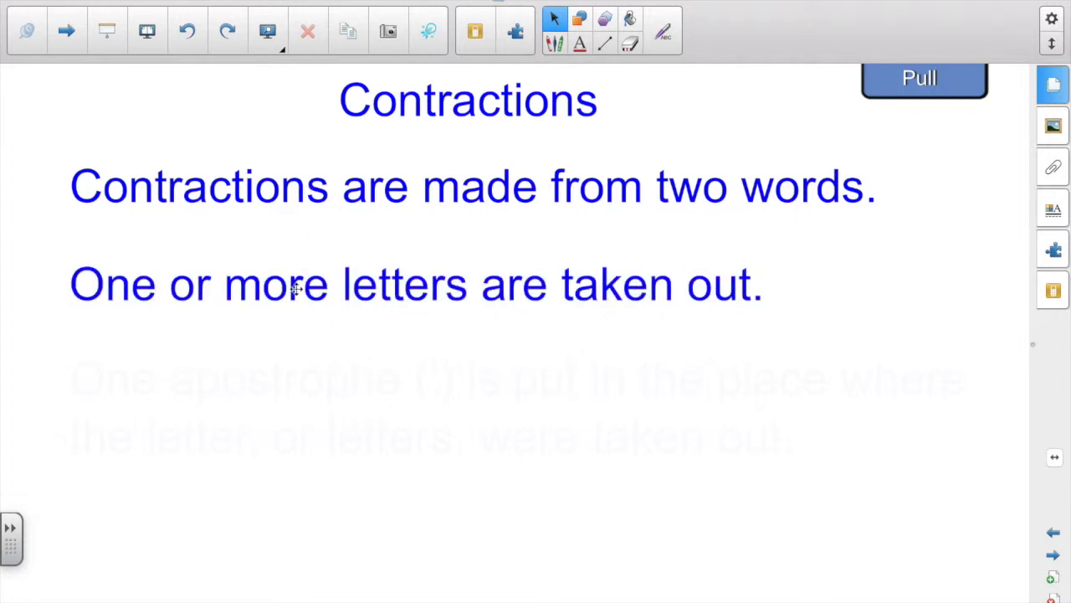
click(256, 388)
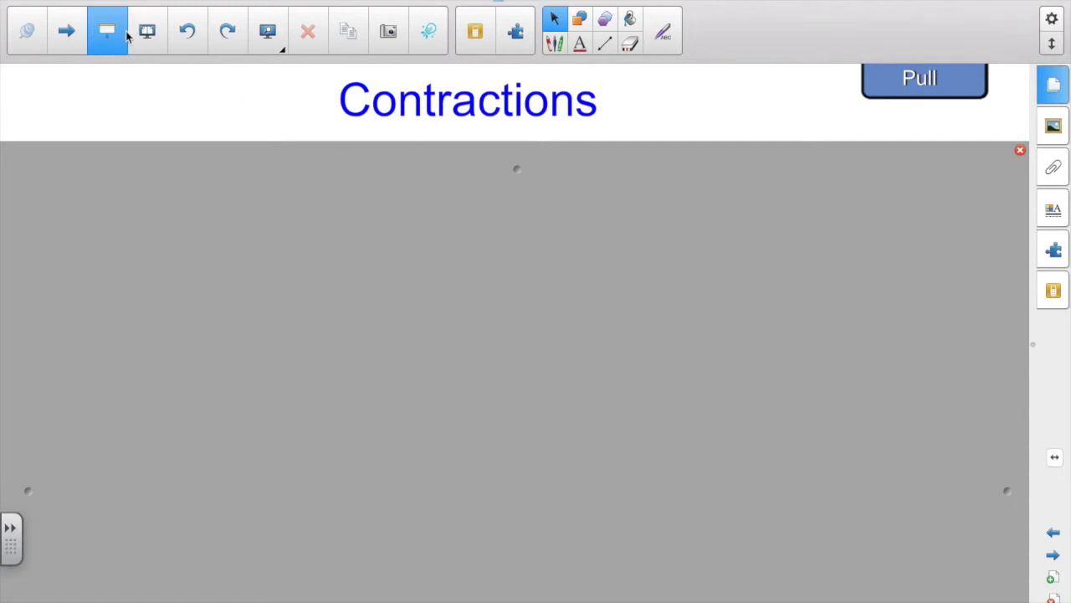
Replace the page's existing screen shade with a fresh one and lower it just enough to uncover the Contractions title
click(1020, 150)
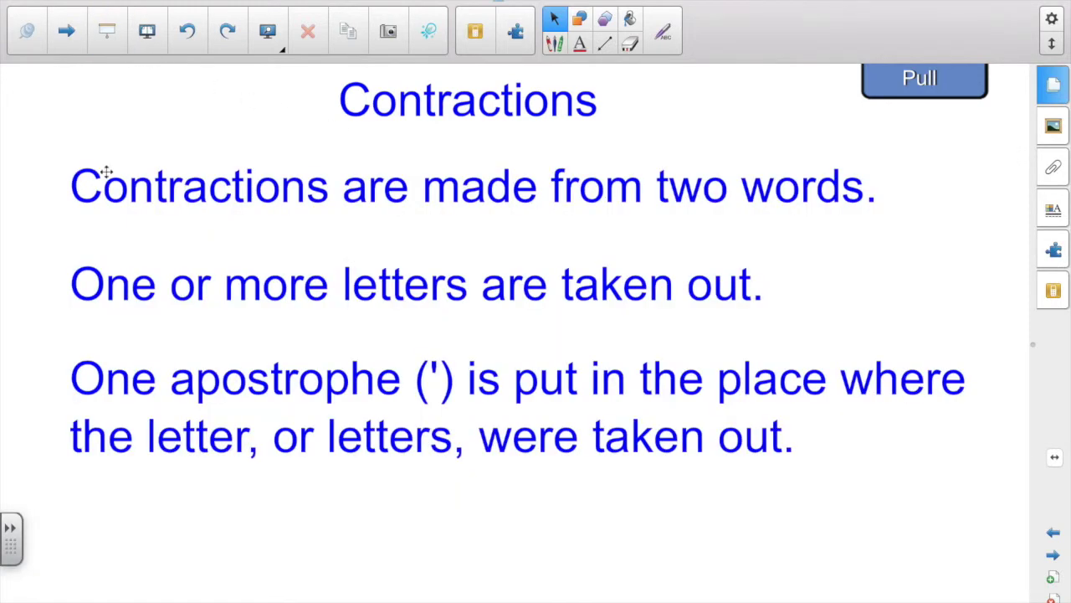
click(110, 35)
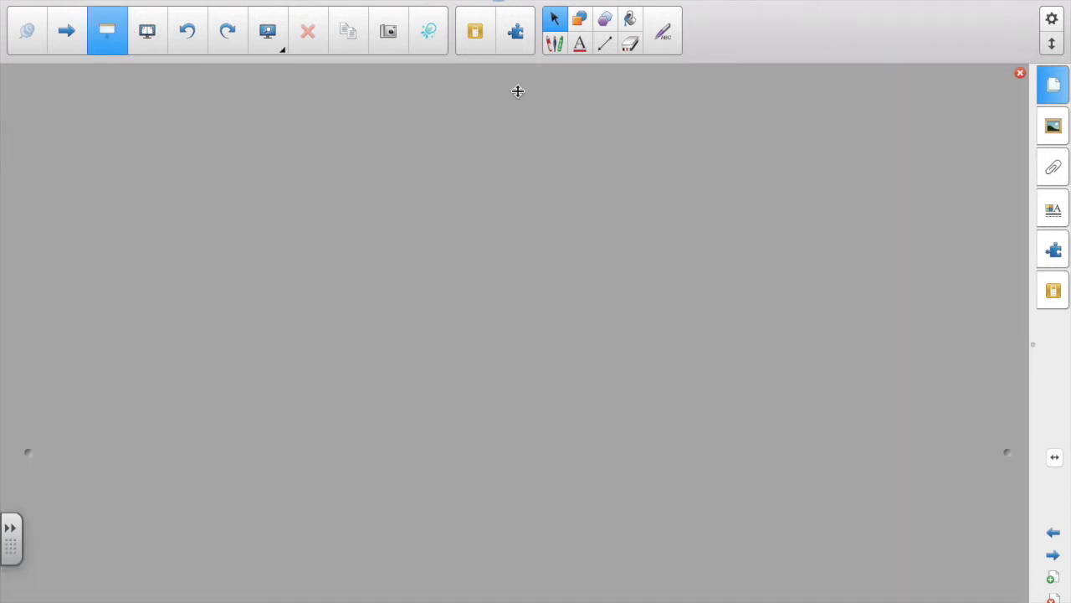
drag(517, 90, 514, 177)
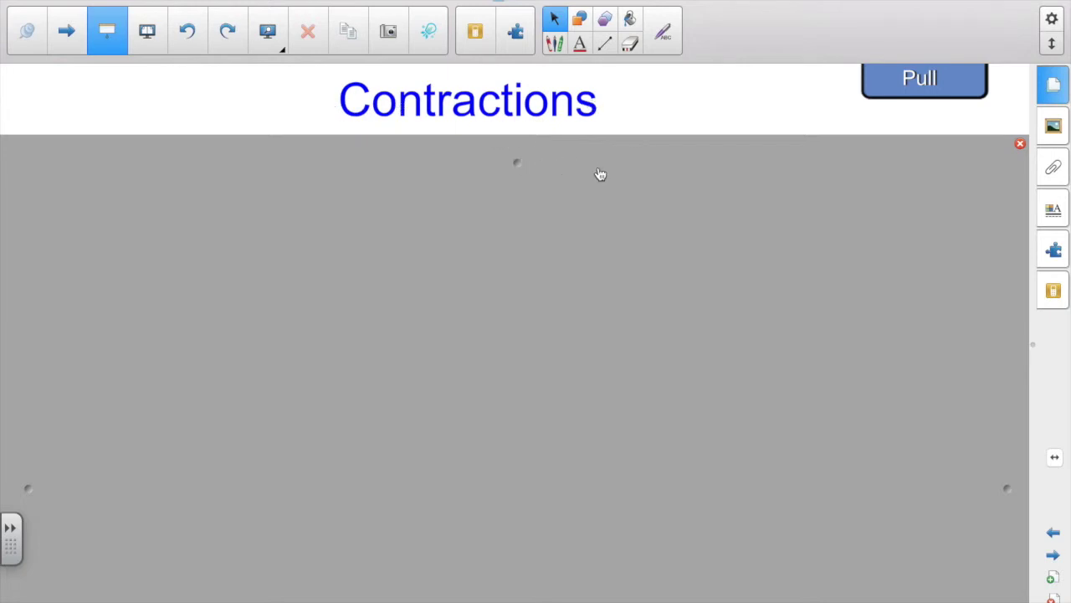
Lower the shade rule by rule until all three contraction sentences are uncovered, and close the shade
drag(600, 174, 597, 306)
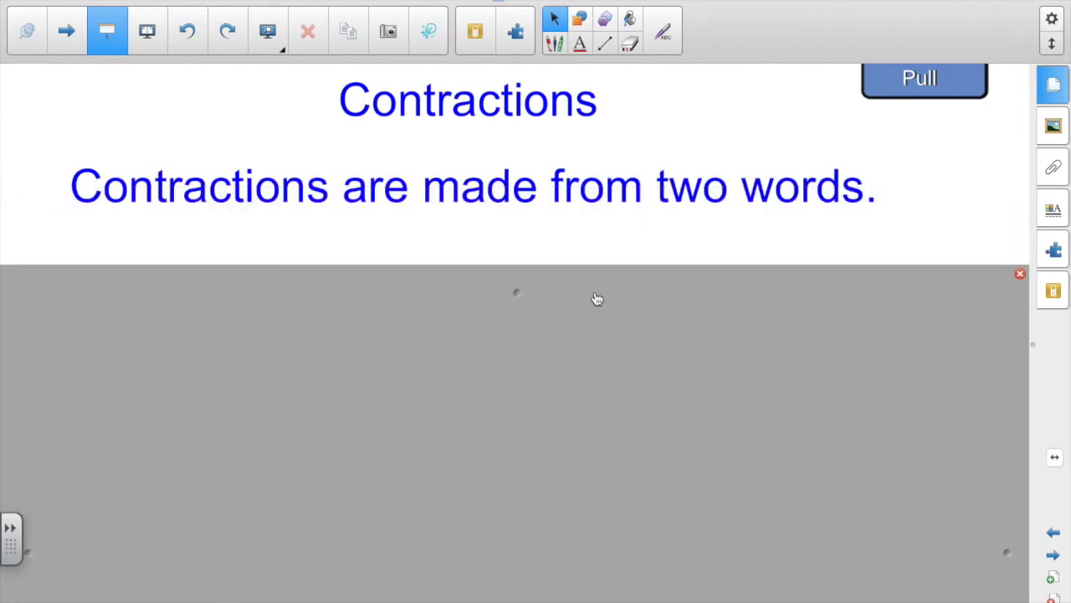
drag(597, 298, 600, 383)
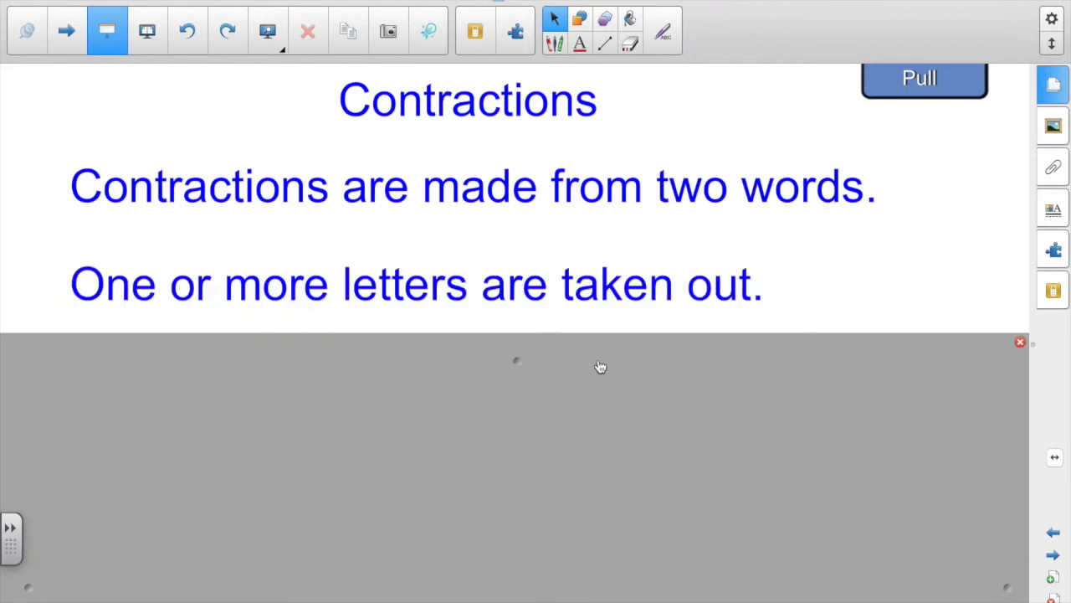
drag(631, 363, 610, 519)
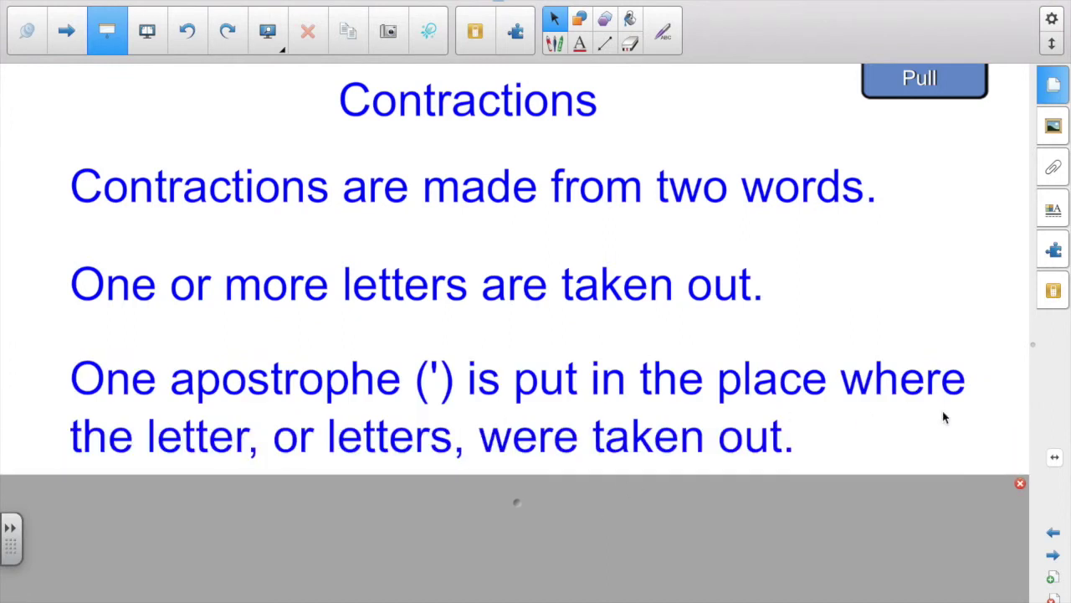
click(1020, 485)
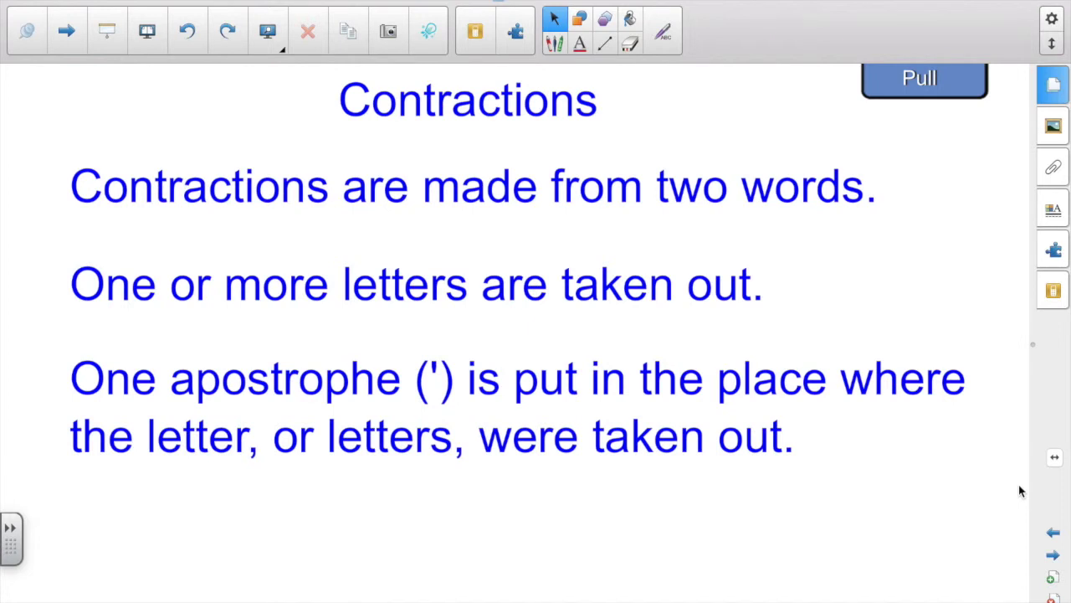
Apply the screen shade to the Contractions page again and lower it by its top handle past the title and each rule
click(108, 33)
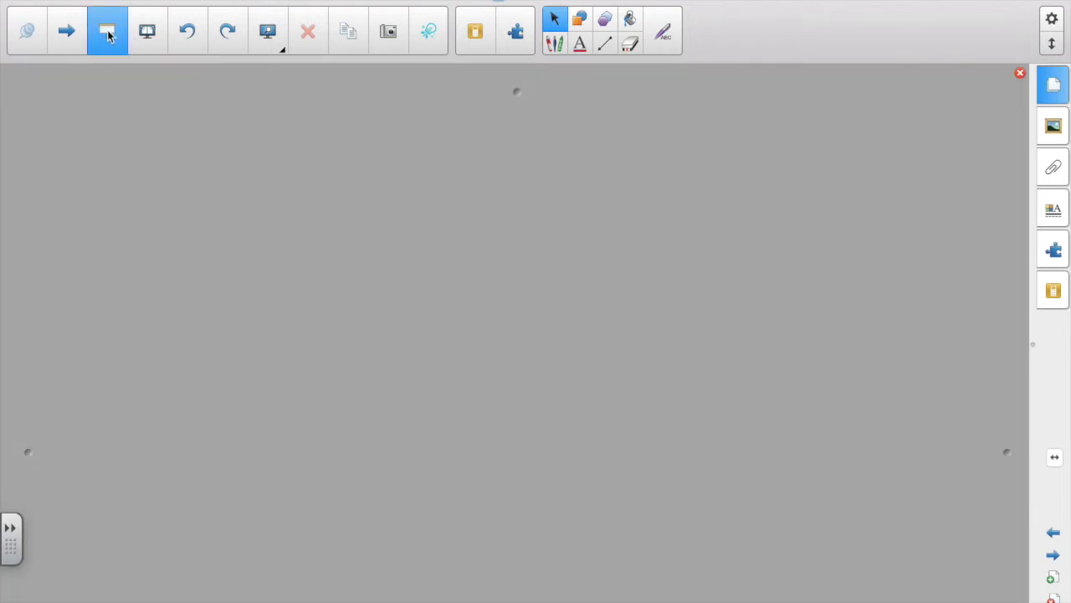
drag(517, 91, 517, 178)
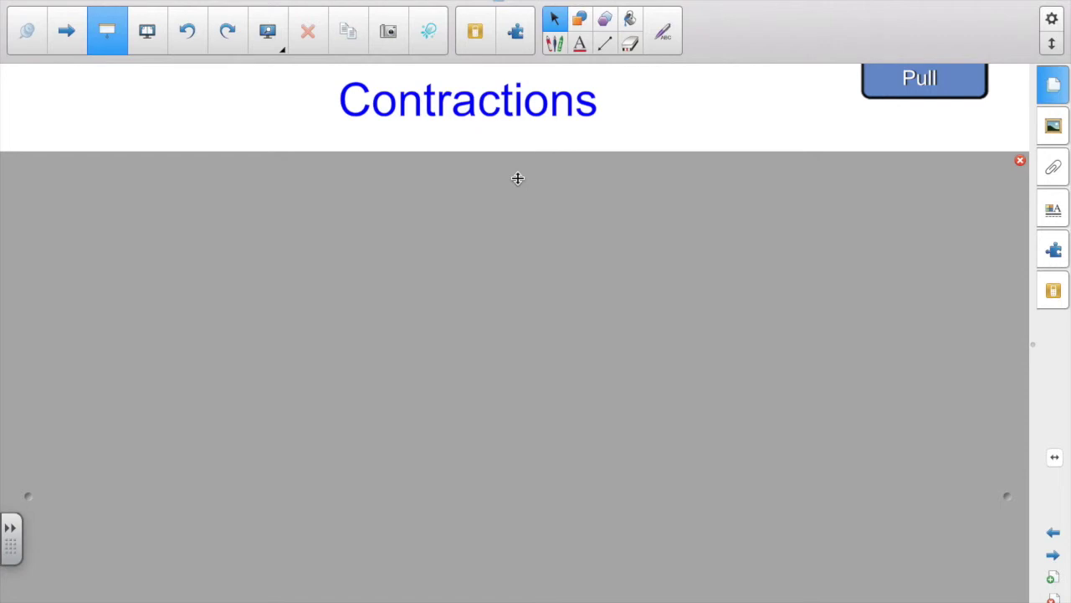
drag(517, 178, 515, 258)
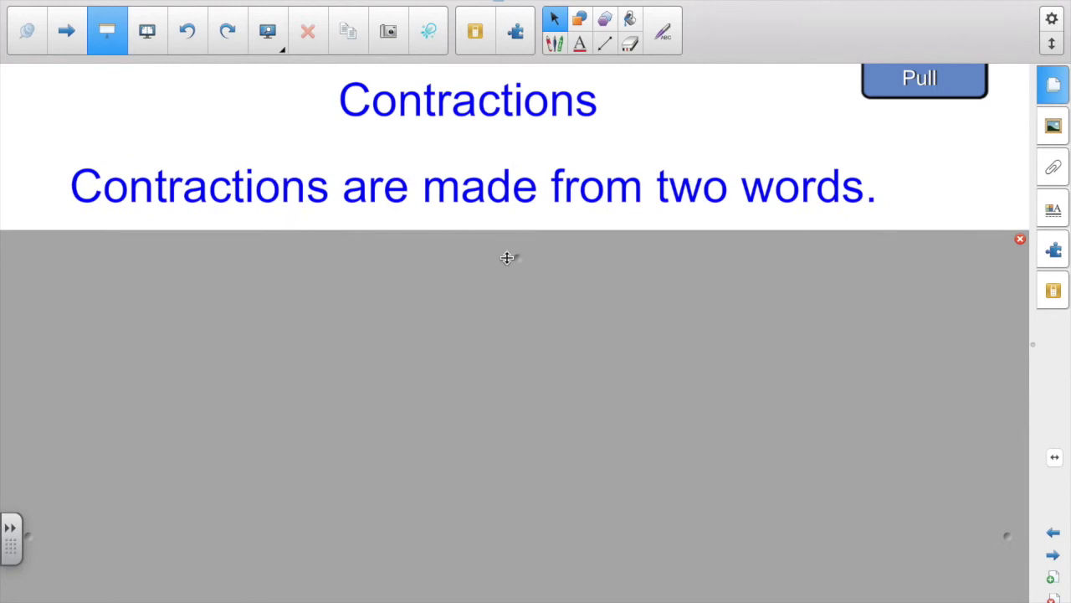
drag(514, 258, 516, 362)
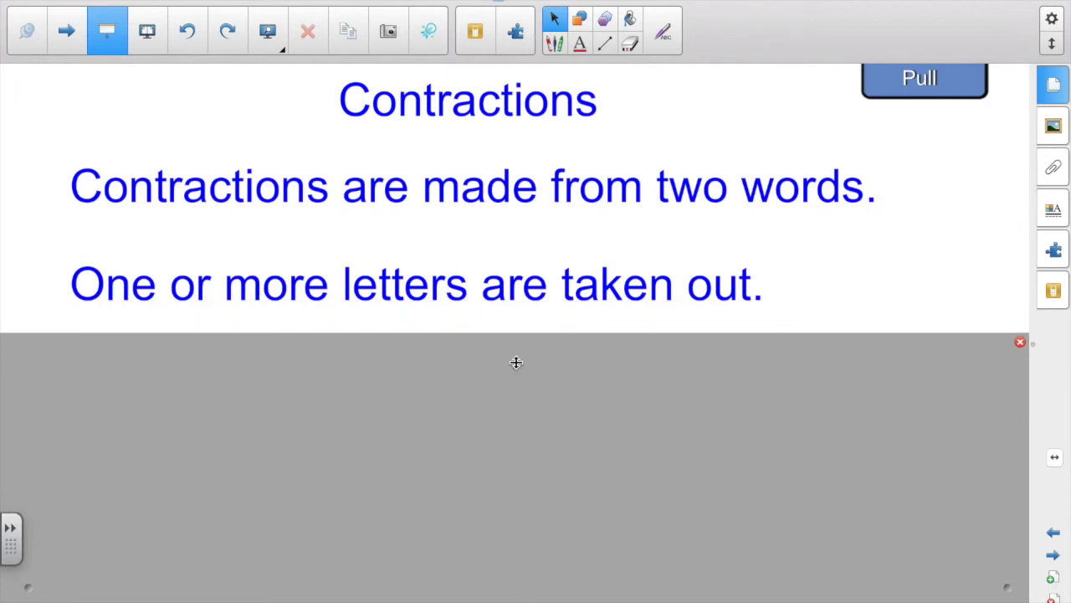
drag(516, 362, 516, 499)
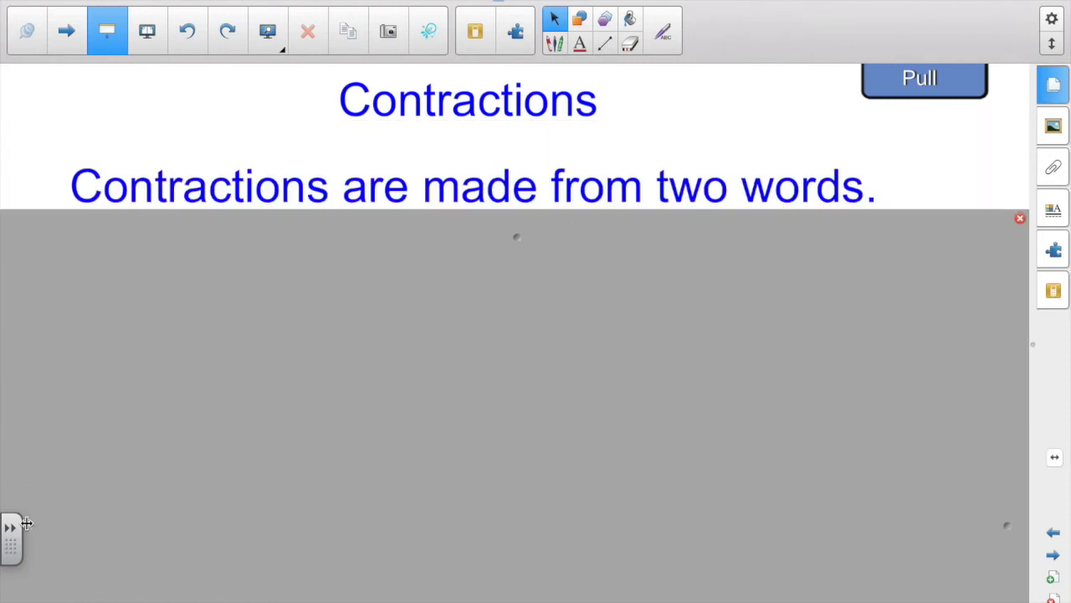
Pull the shade inward from its left edge to uncover the left part of the Contractions page
drag(27, 523, 868, 451)
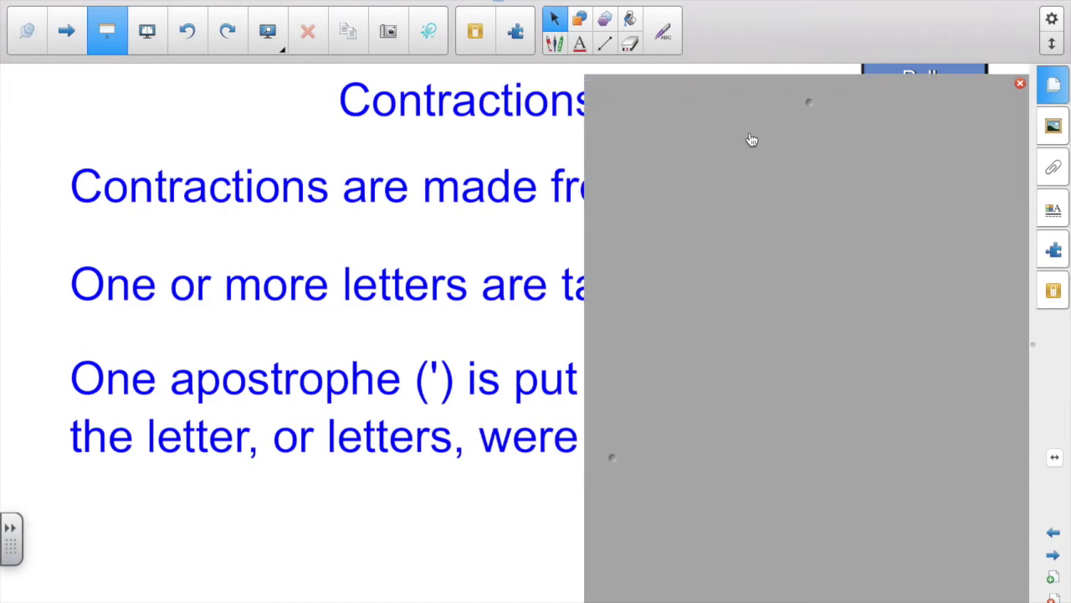